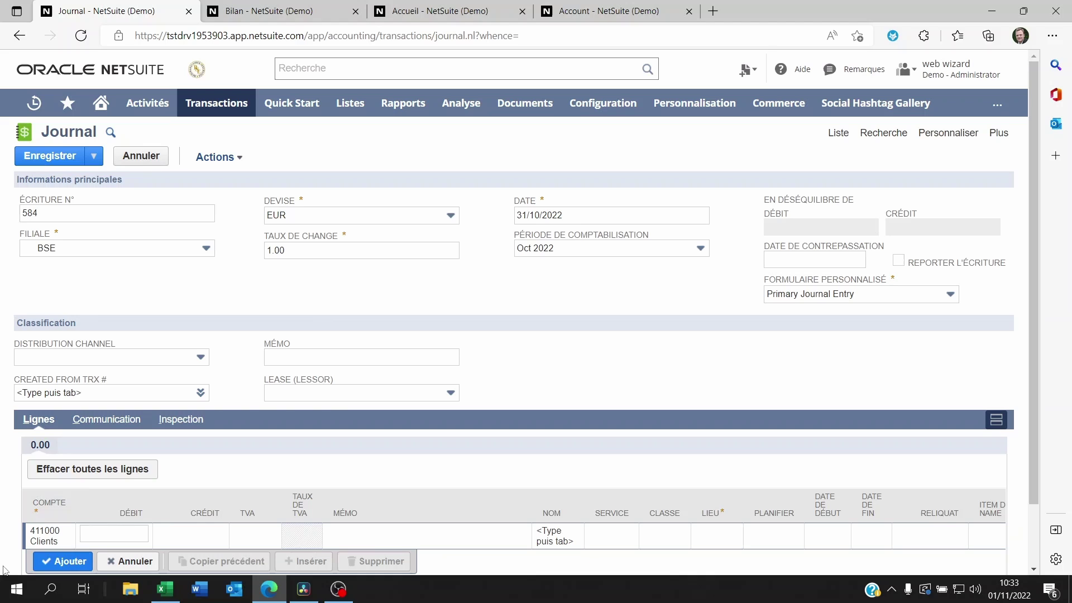
# - Verify journal entry 584's first line account reads 411000 Clients
pyautogui.click(54, 541)
pyautogui.click(105, 532)
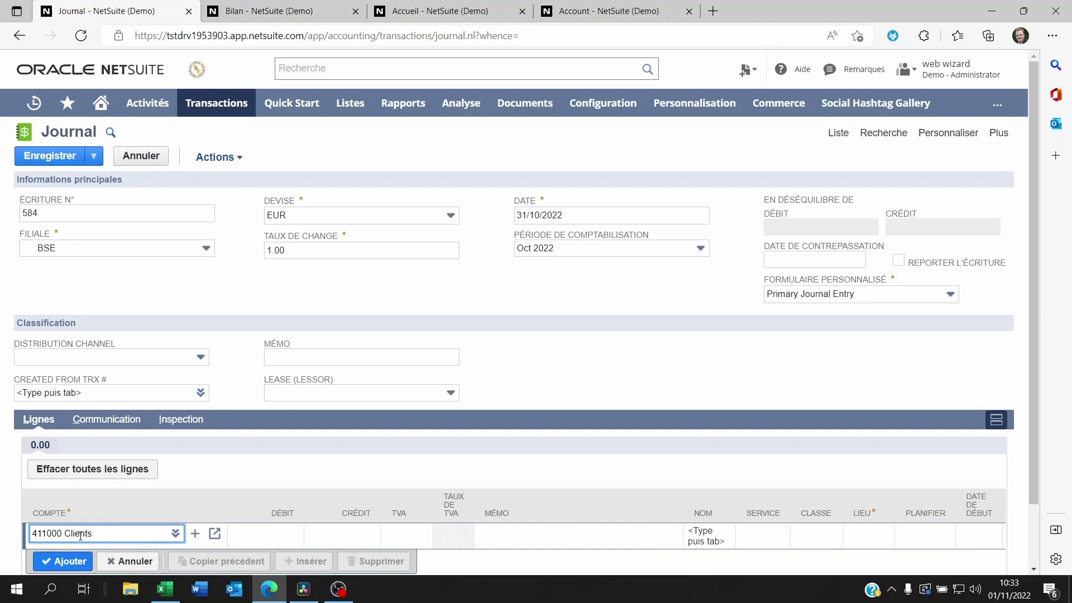
pyautogui.moveTo(93, 534); pyautogui.dragTo(32, 533)
pyautogui.click(242, 387)
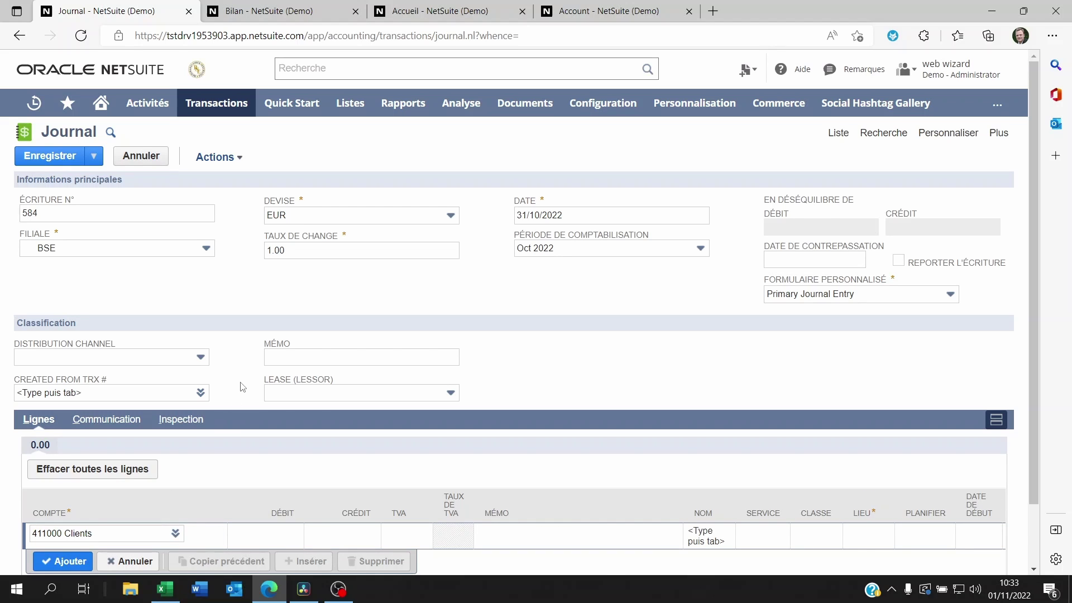
# - From the home dashboard, open personal preferences and keep the Localisation accounting context at FR
pyautogui.click(437, 9)
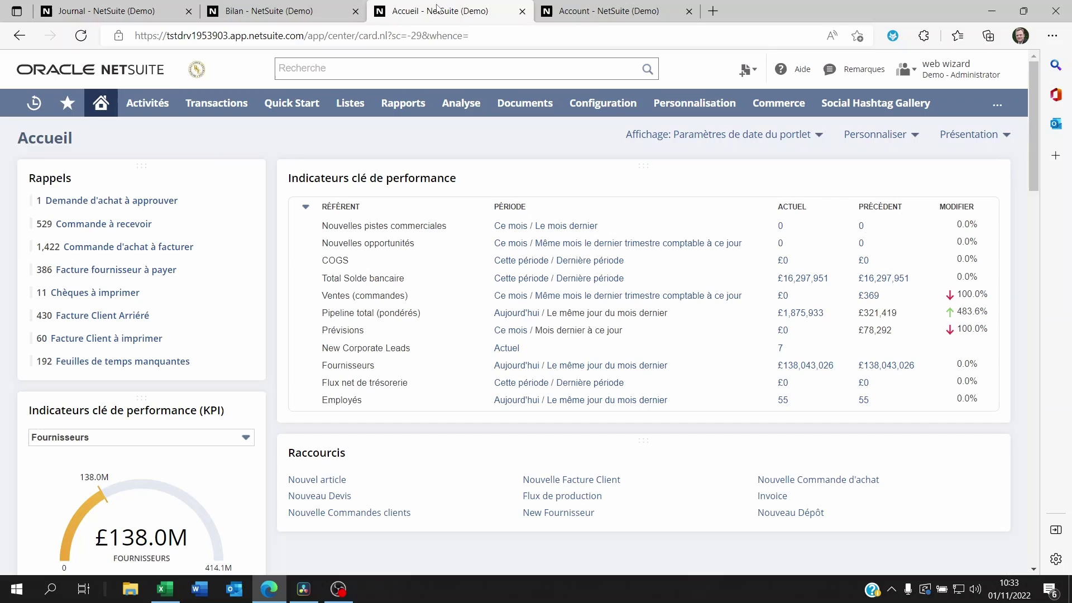
pyautogui.moveTo(101, 105)
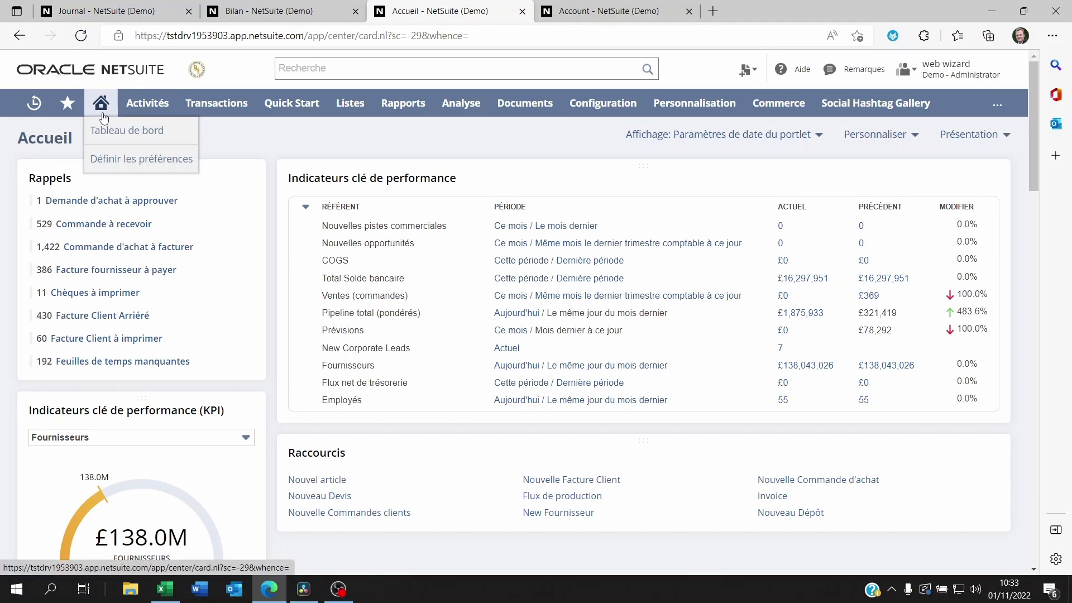
pyautogui.click(117, 167)
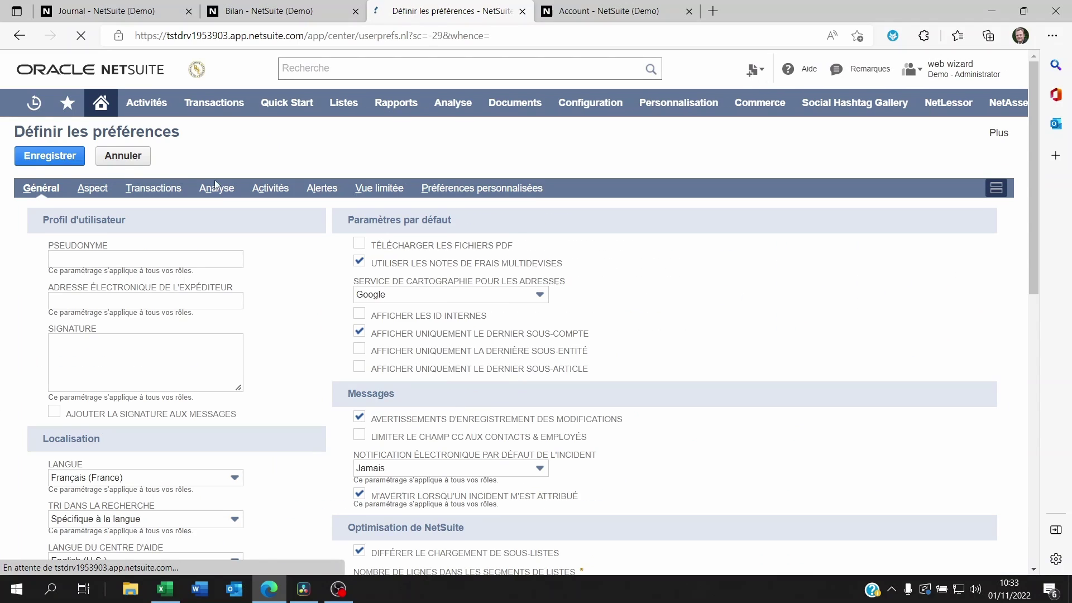
pyautogui.moveTo(101, 104)
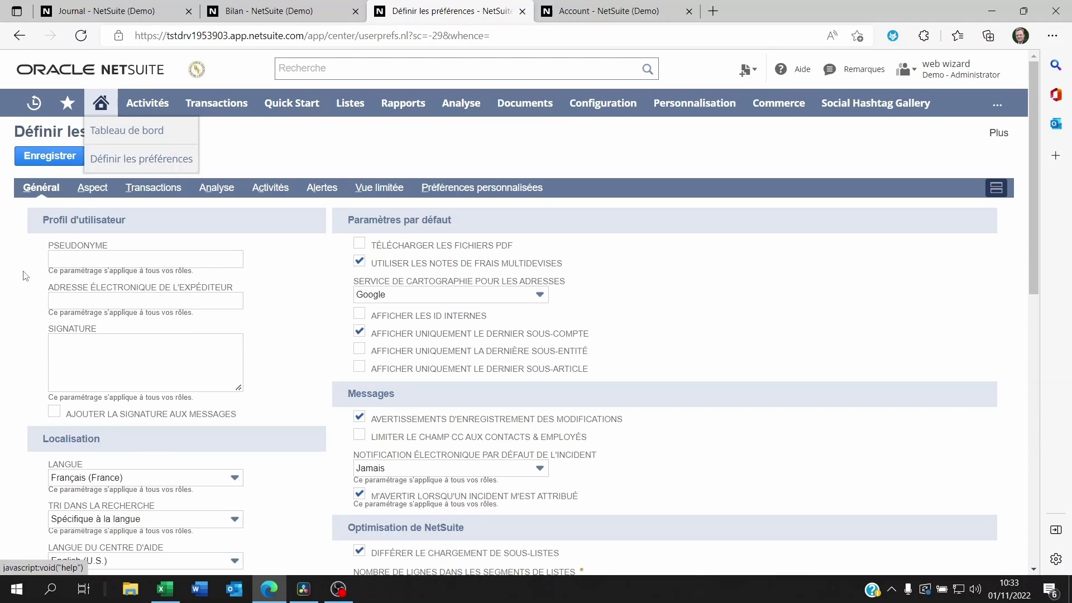
pyautogui.scroll(-5, 25, 276)
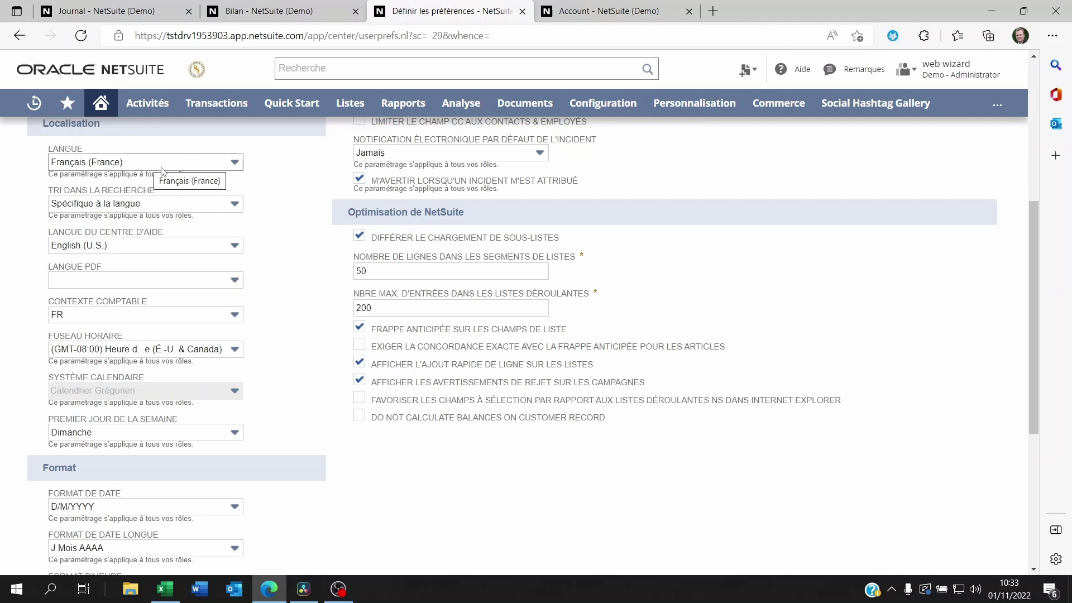
pyautogui.click(82, 320)
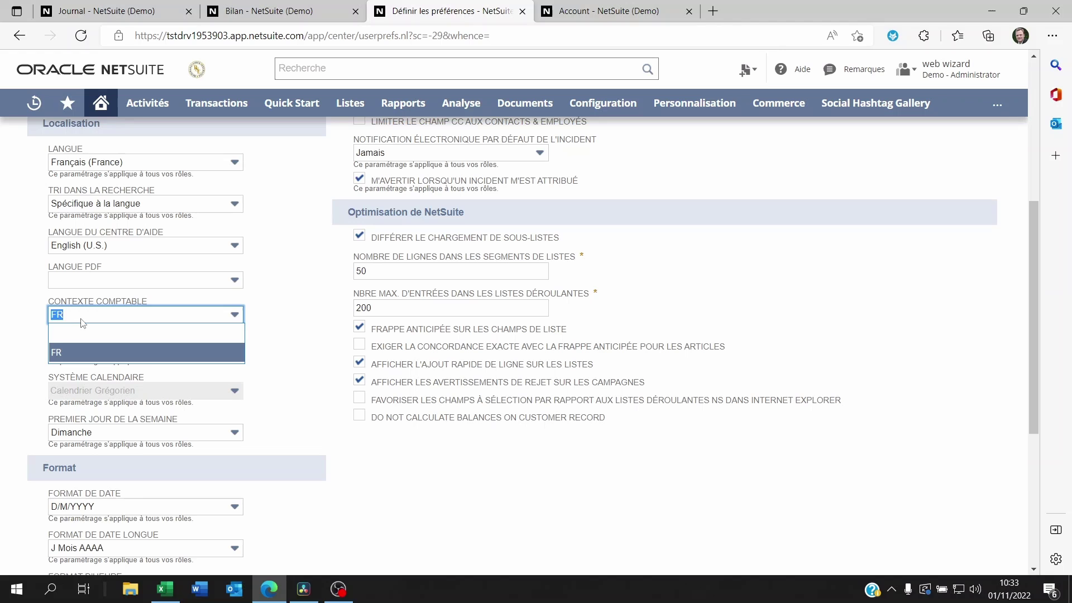
pyautogui.click(33, 319)
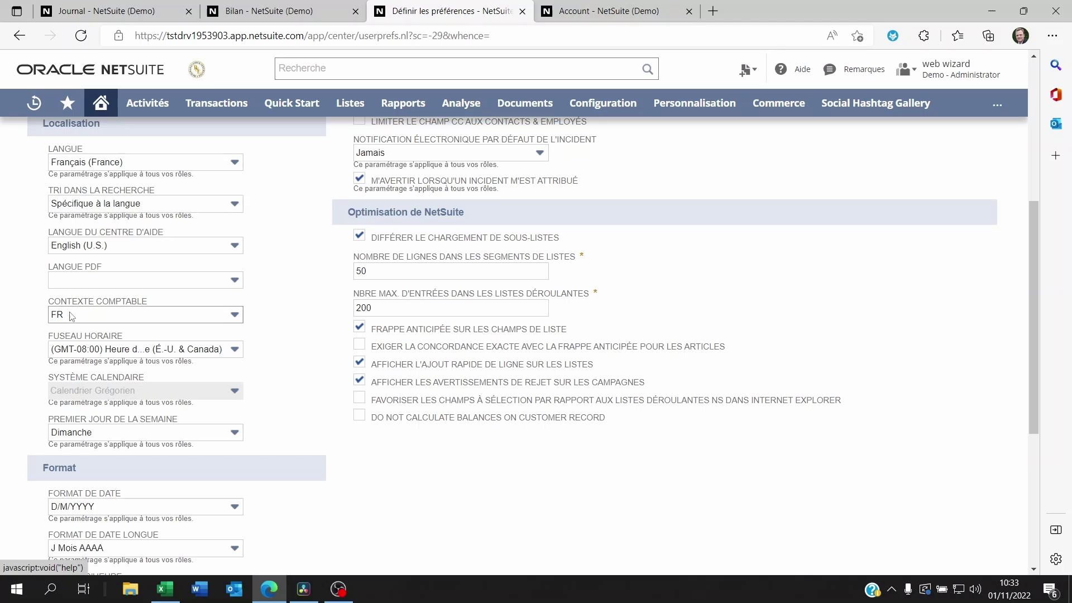
# - Open Setup > Company > General Preferences in a separate tab
pyautogui.click(603, 10)
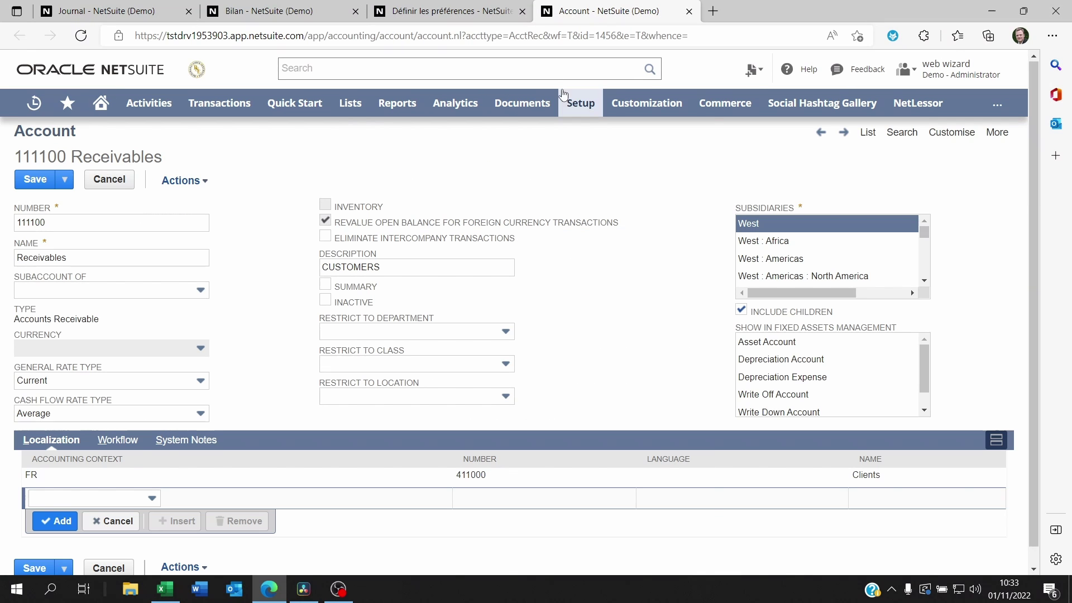
pyautogui.moveTo(563, 94)
pyautogui.moveTo(642, 161)
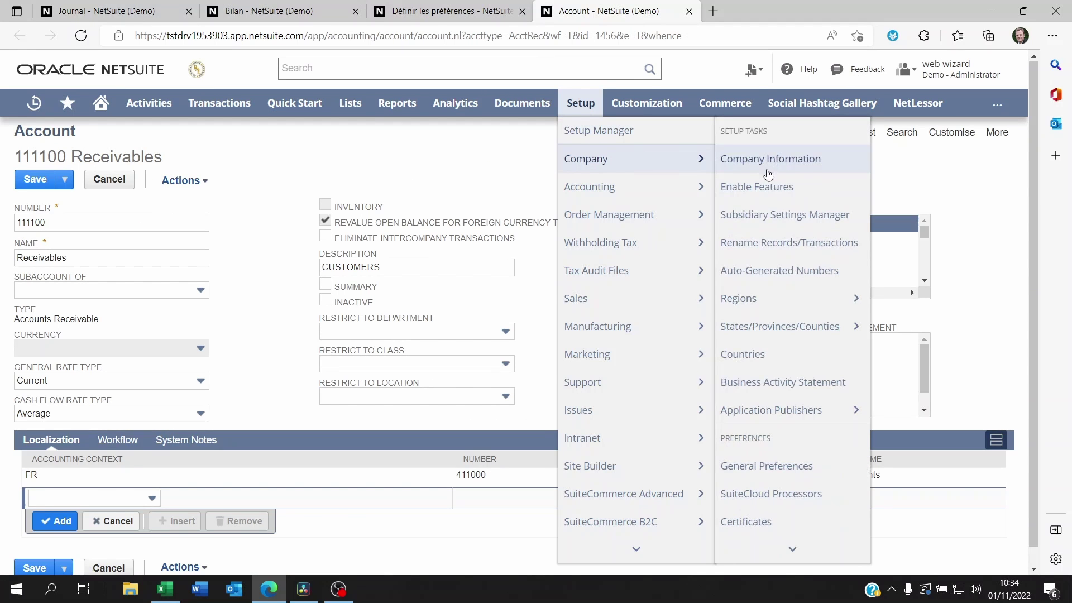
pyautogui.scroll(-2, 761, 357)
pyautogui.rightClick(762, 410)
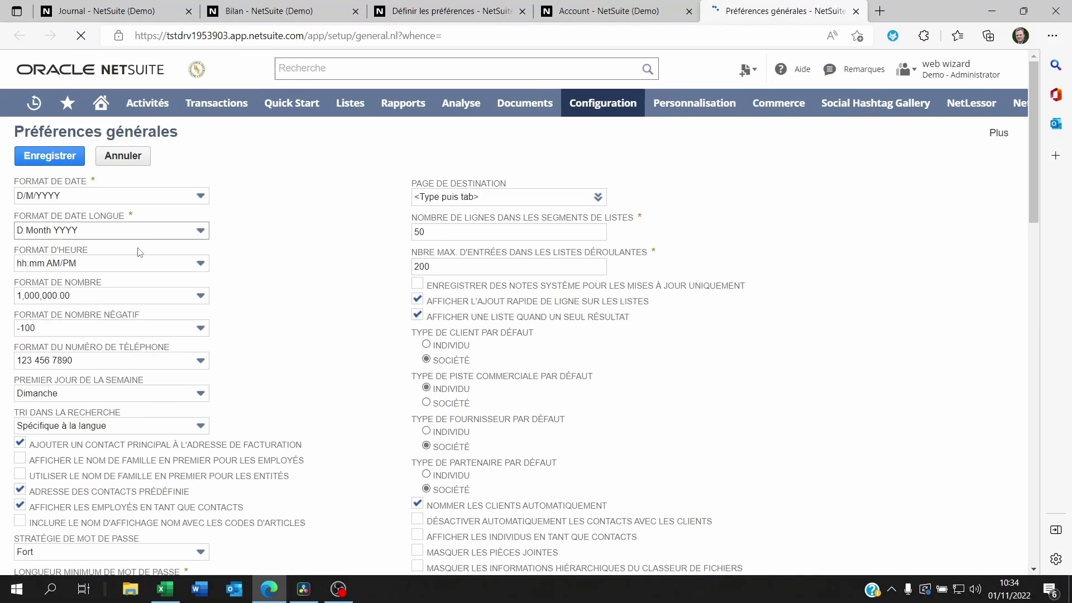
# - Add LUX to the Contextes comptables list alongside FR and save the preferences
pyautogui.scroll(-10, 285, 290)
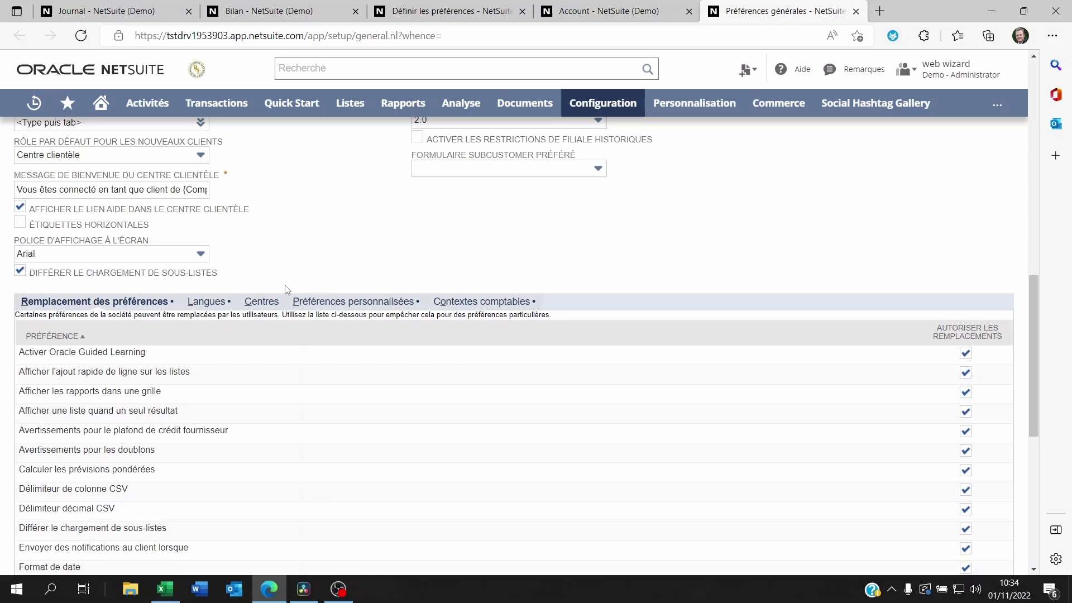
pyautogui.click(464, 304)
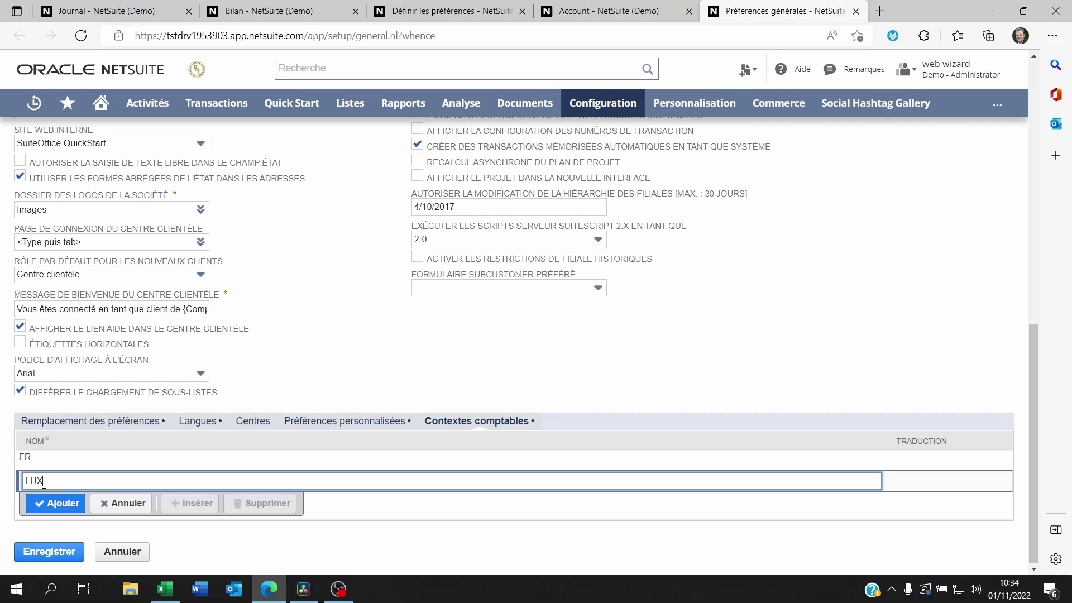
pyautogui.click(61, 503)
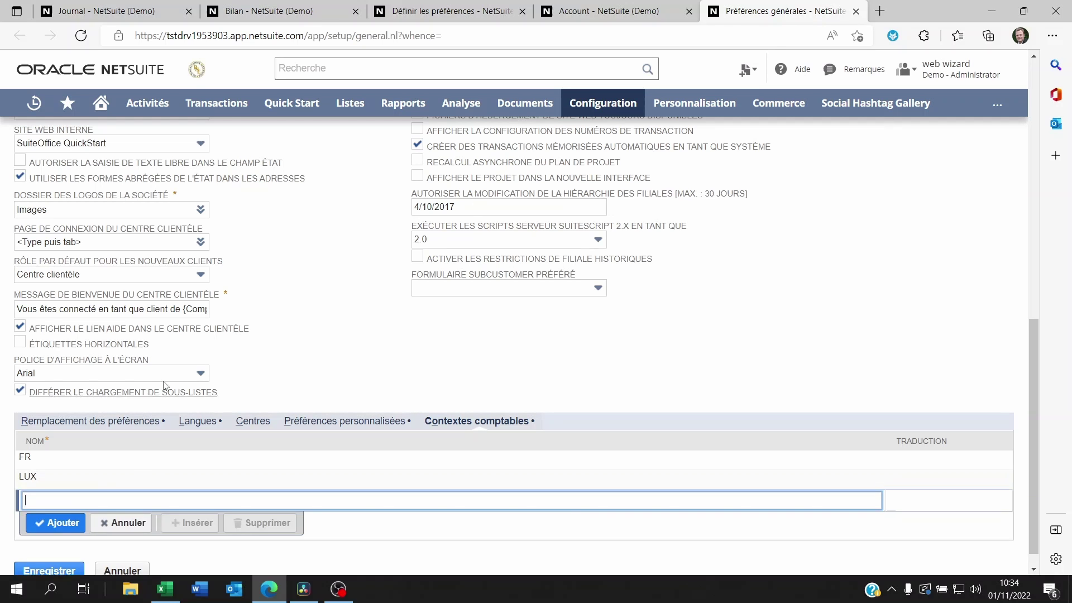
pyautogui.scroll(7, 151, 351)
pyautogui.scroll(3, 151, 351)
pyautogui.click(50, 155)
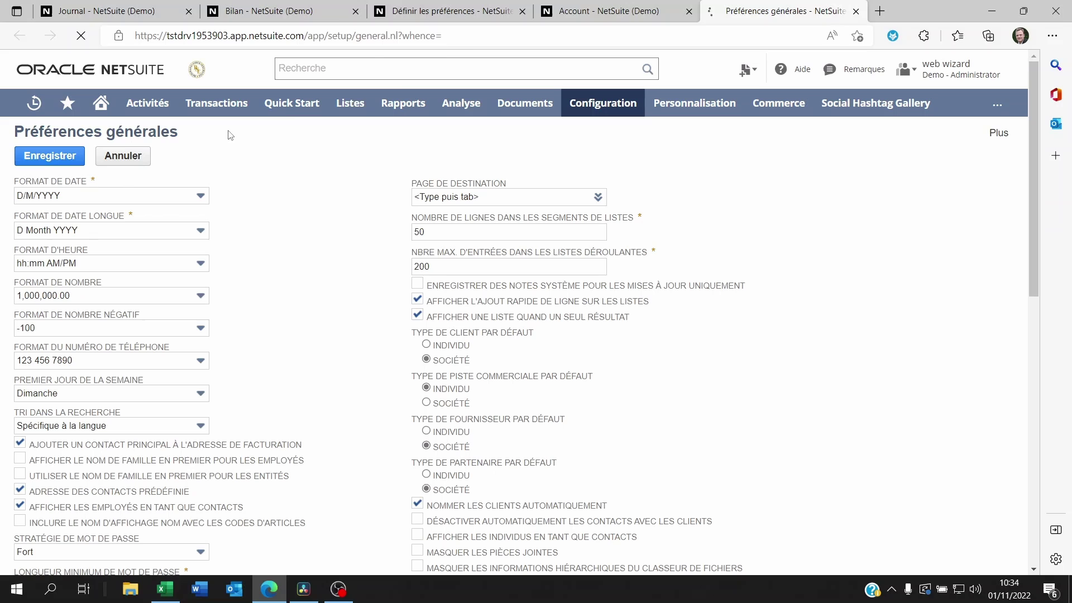
# - Check the account record title shows 111100 Receivables
pyautogui.click(622, 13)
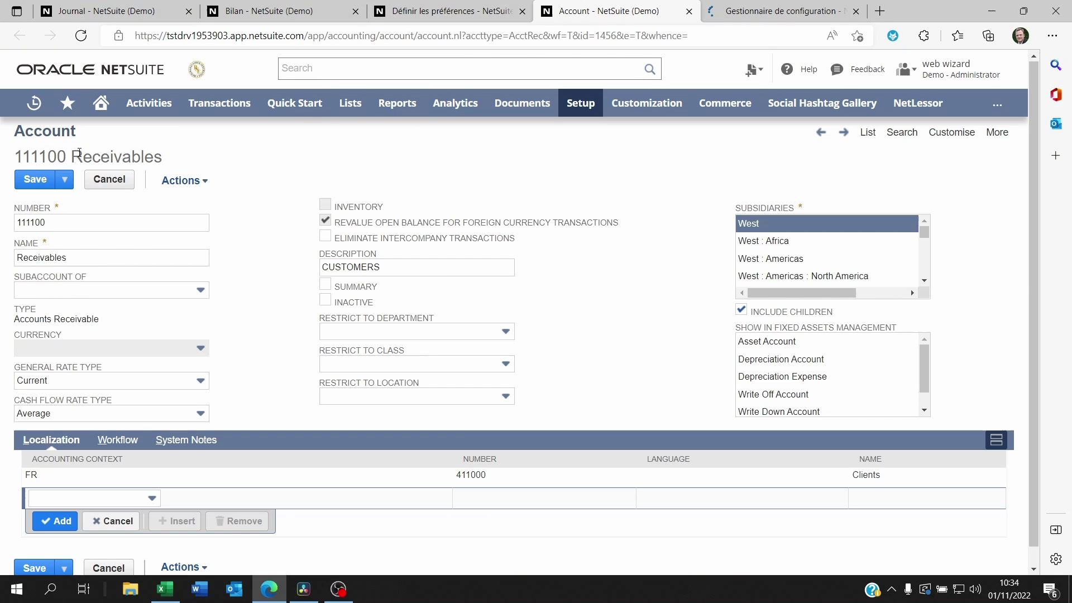
pyautogui.moveTo(15, 157); pyautogui.dragTo(167, 155)
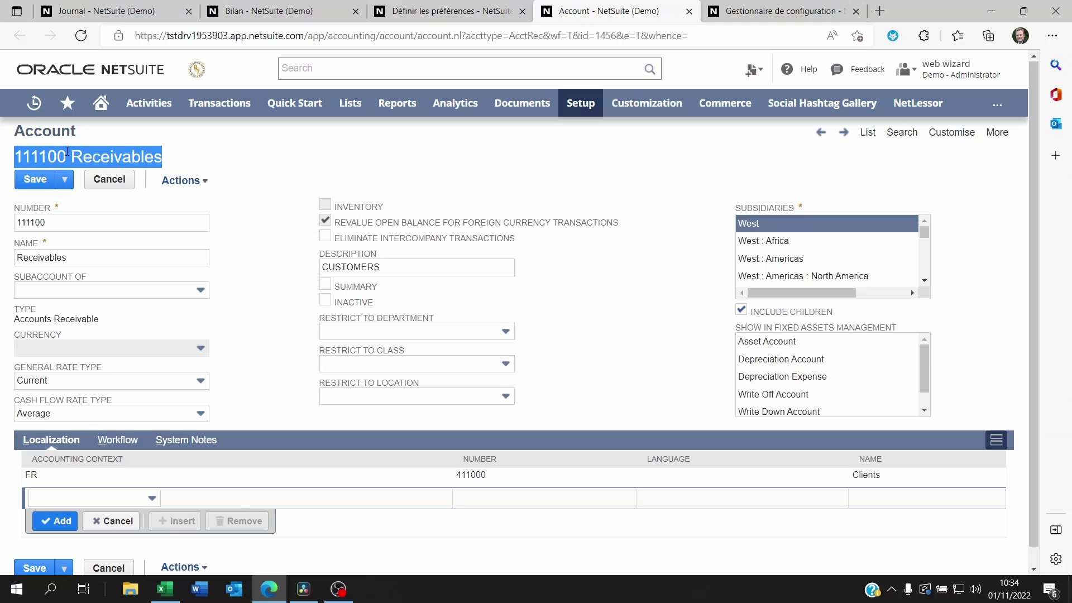
pyautogui.click(24, 155)
pyautogui.moveTo(15, 156); pyautogui.dragTo(57, 156)
pyautogui.click(68, 154)
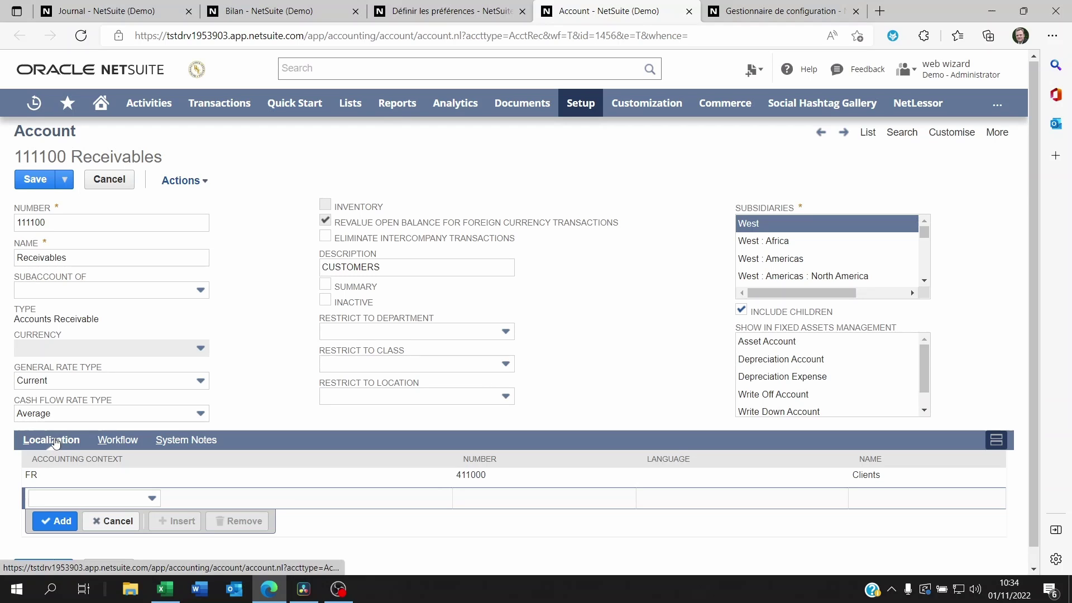
# - Confirm and commit the FR localization row as number 411000, name Clients, then return to the journal entry
pyautogui.click(47, 478)
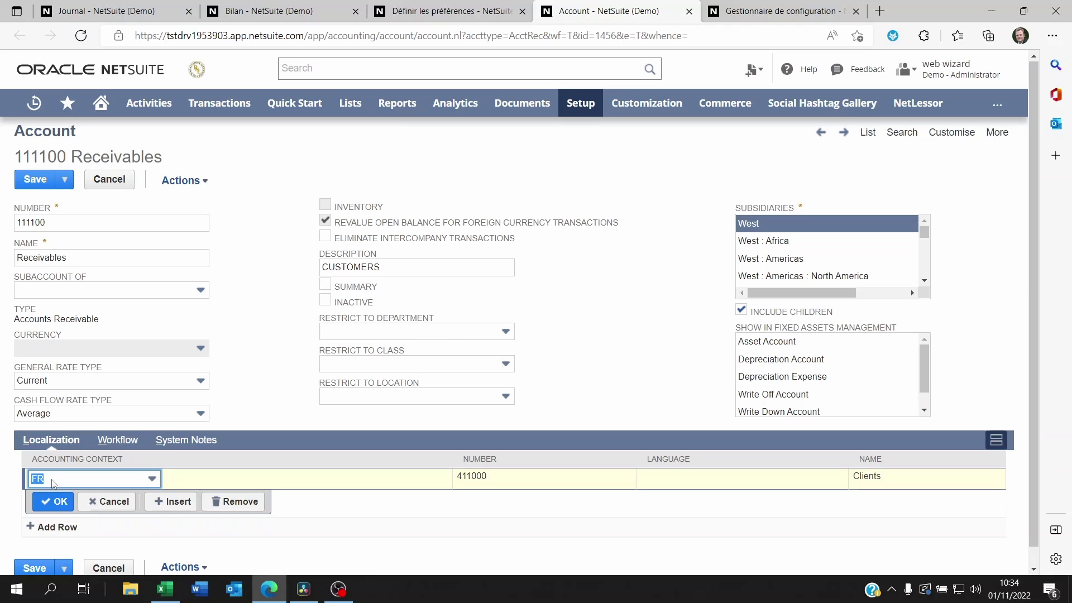
pyautogui.click(55, 497)
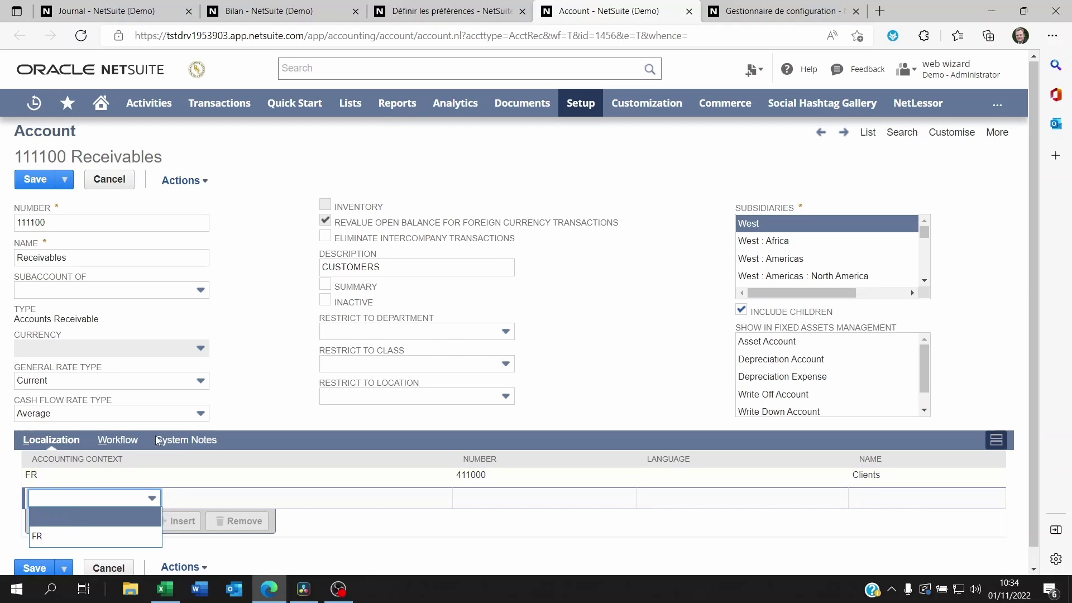
pyautogui.click(241, 385)
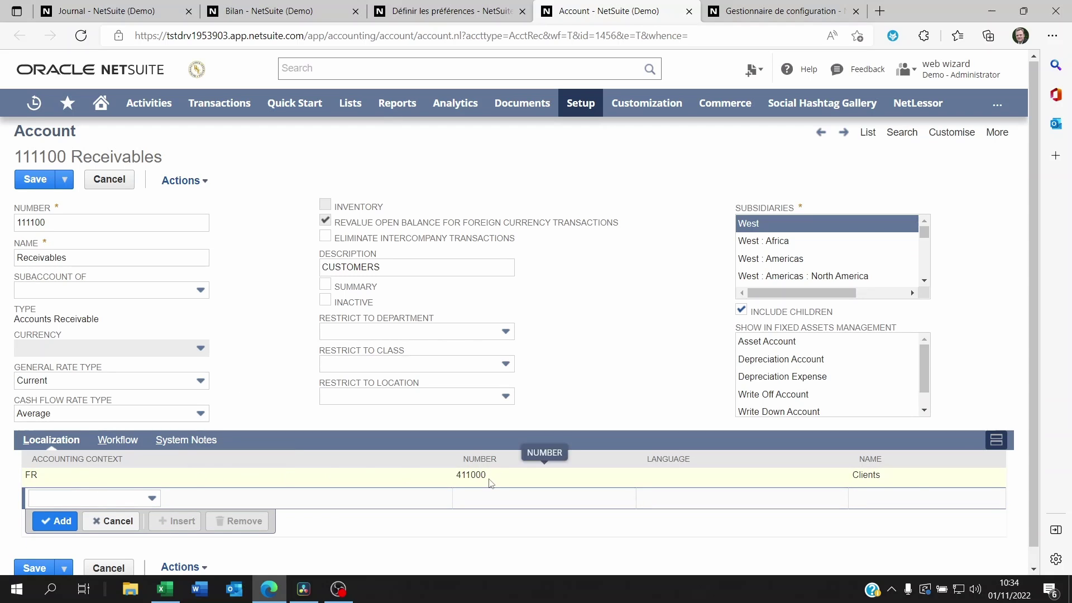
pyautogui.click(499, 475)
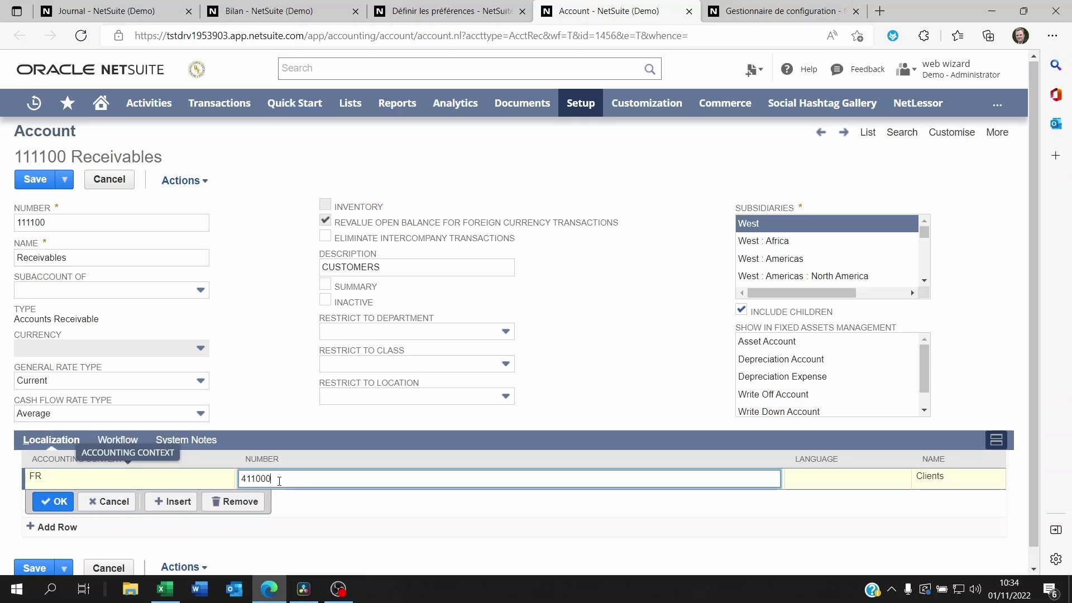
pyautogui.moveTo(279, 479); pyautogui.dragTo(241, 479)
pyautogui.click(936, 479)
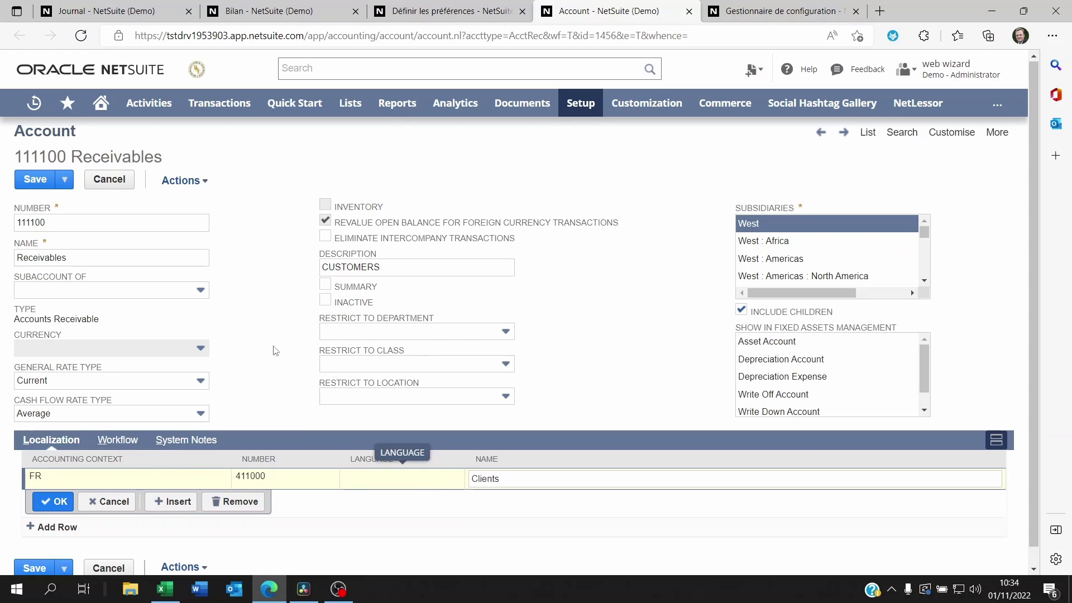
pyautogui.press('Return')
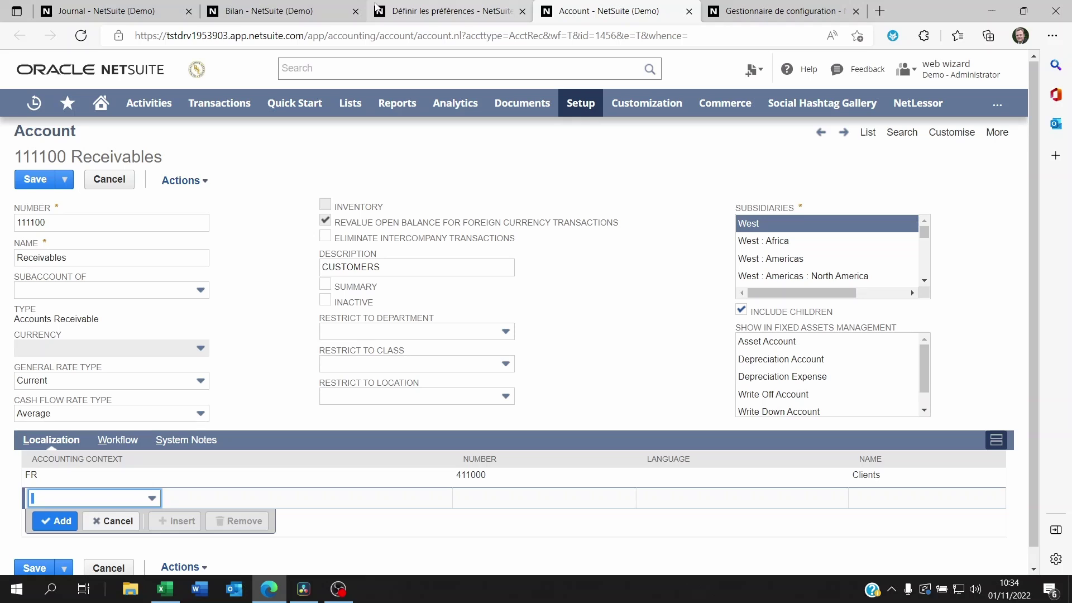
pyautogui.click(115, 11)
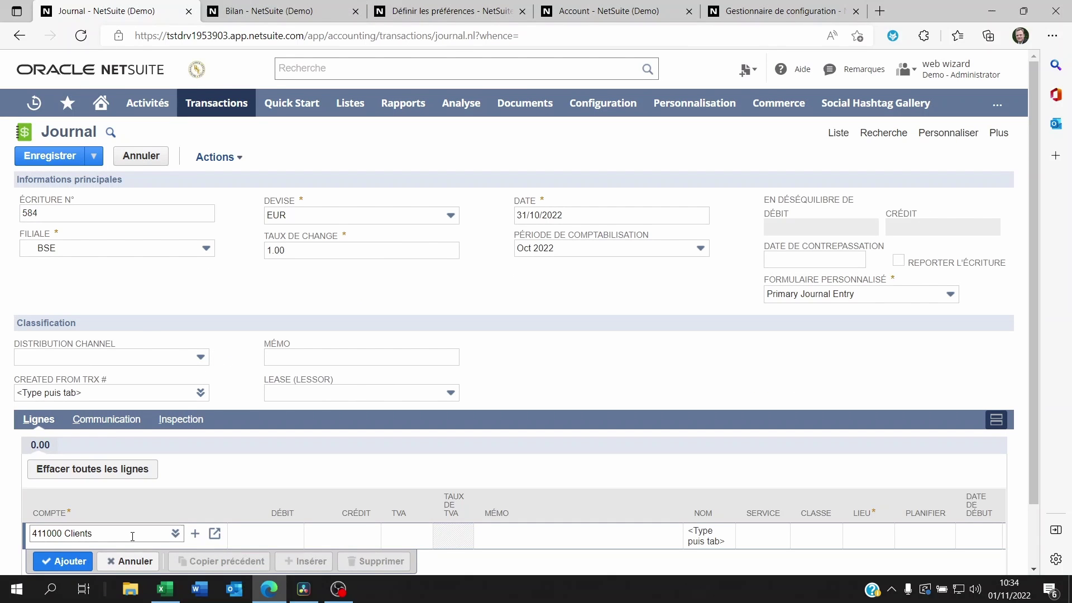
# - Display the Bilan report listing 411000 Clients at £201,039.61
pyautogui.moveTo(101, 106)
# - Review the Bilan's 411000 Clients totals, then go back to journal entry 584
pyautogui.click(246, 10)
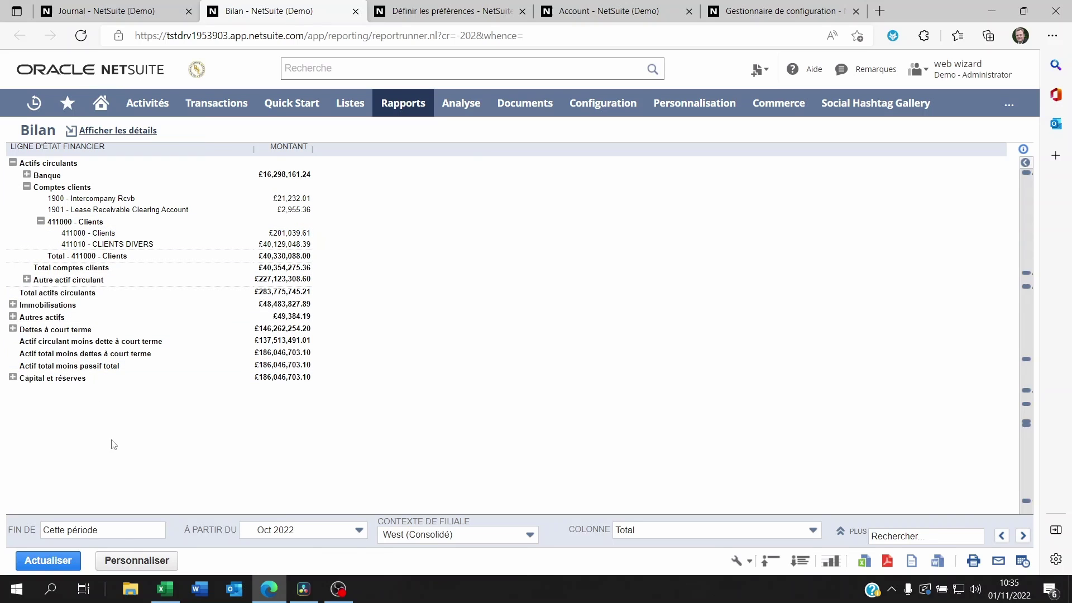
pyautogui.hotkey('ctrl', 'shift', 'Tab')
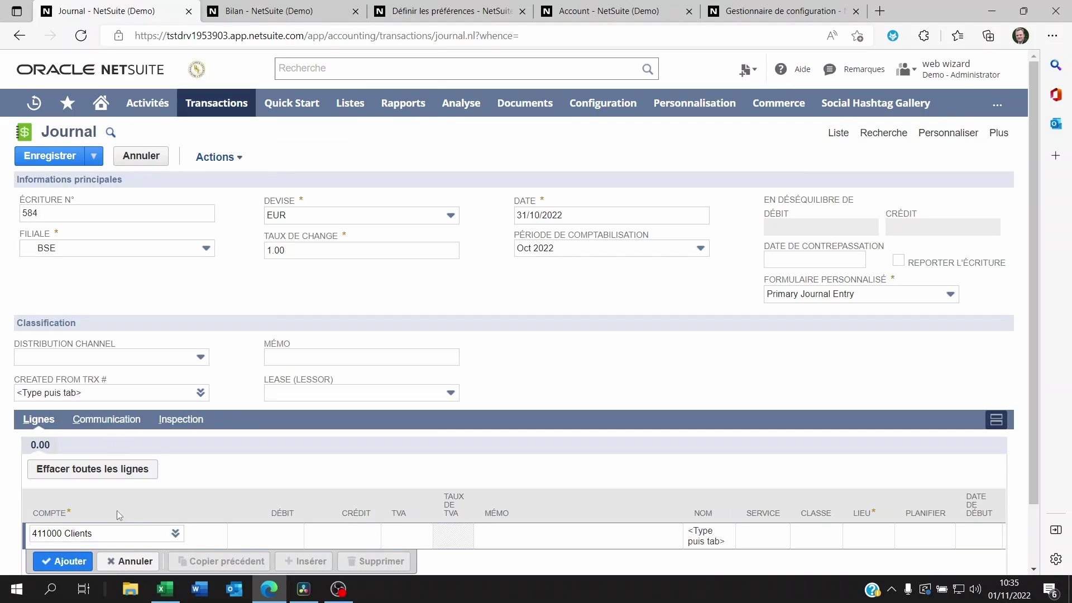